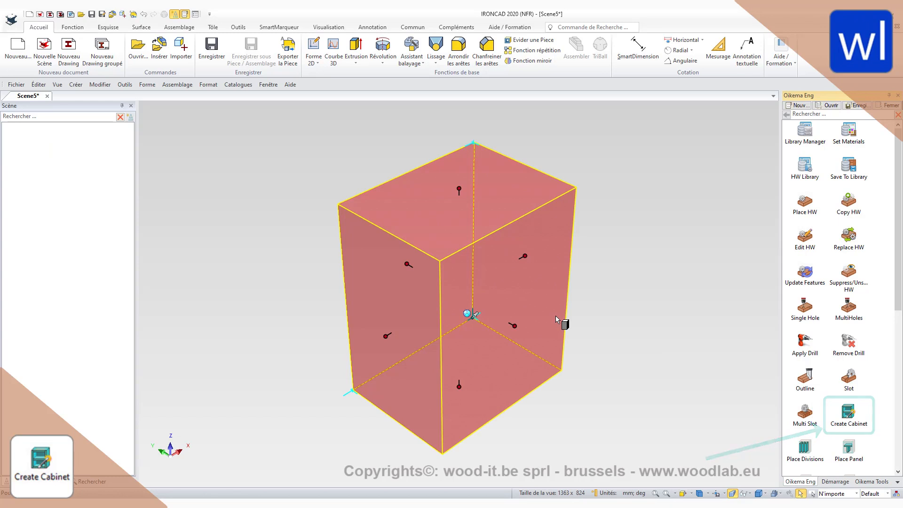
# Inspect the new cabinet box's sizing handles and the anchor point at its rear lower corner.
pyautogui.moveTo(546, 343); pyautogui.dragTo(369, 350, button='middle')
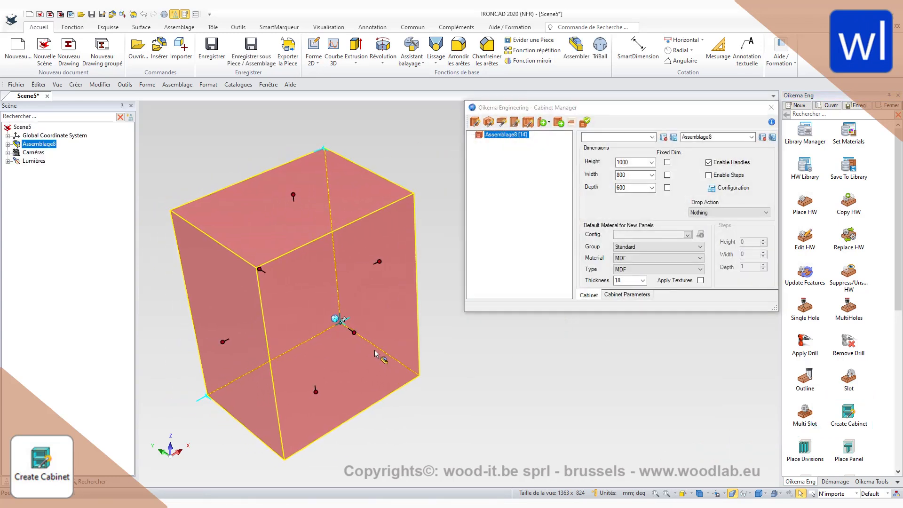
pyautogui.click(380, 261)
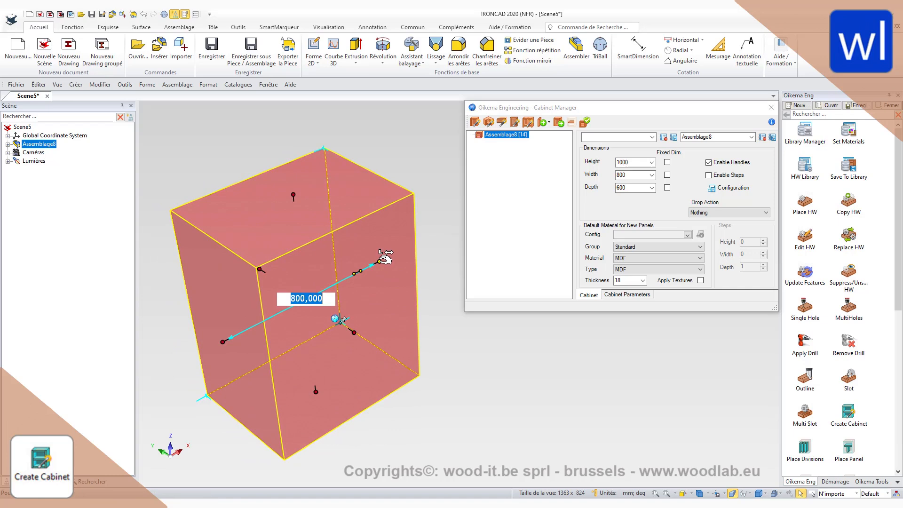
pyautogui.click(292, 194)
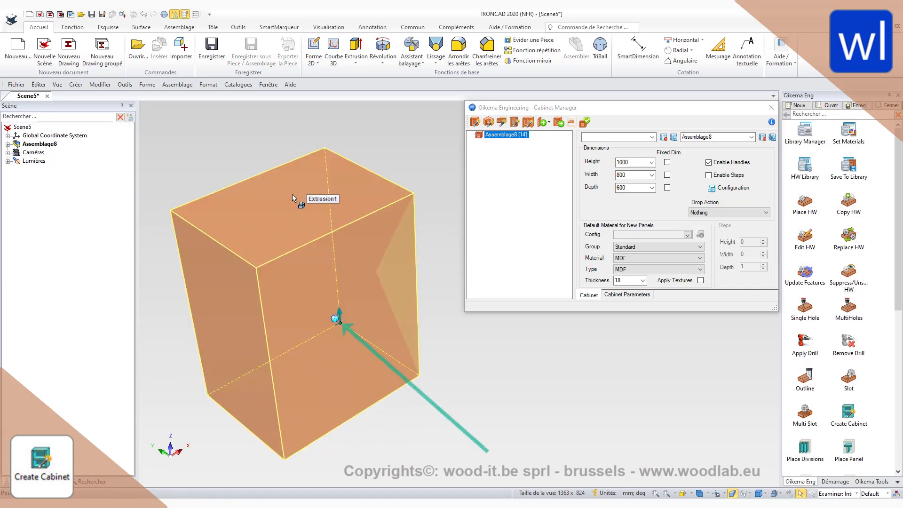
pyautogui.click(305, 217)
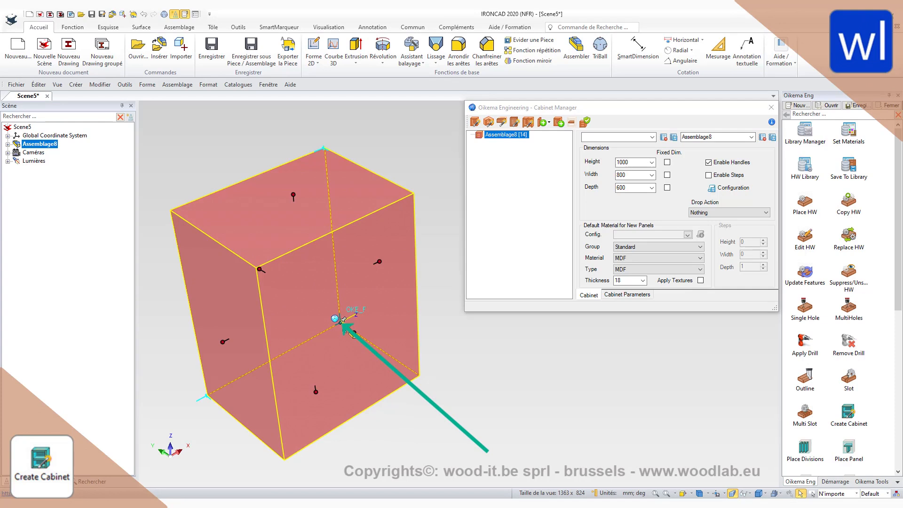
pyautogui.click(341, 322)
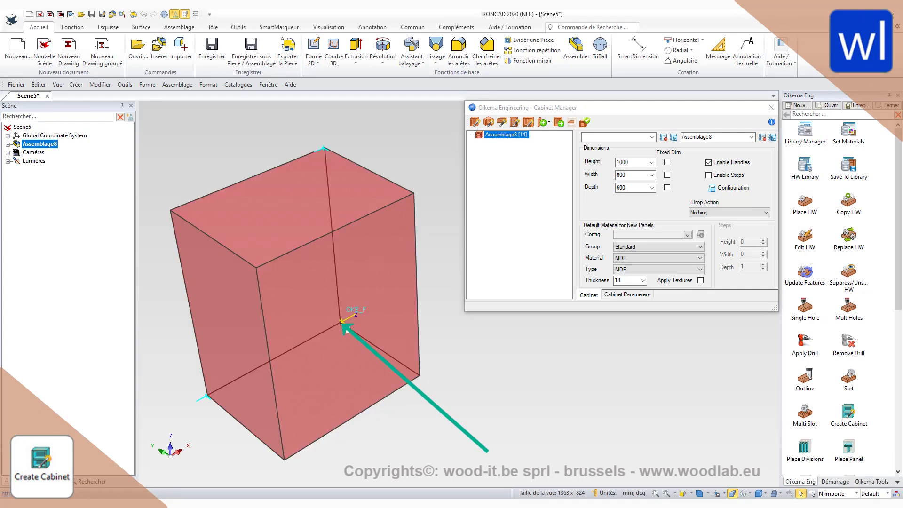
pyautogui.click(396, 330)
pyautogui.click(398, 332)
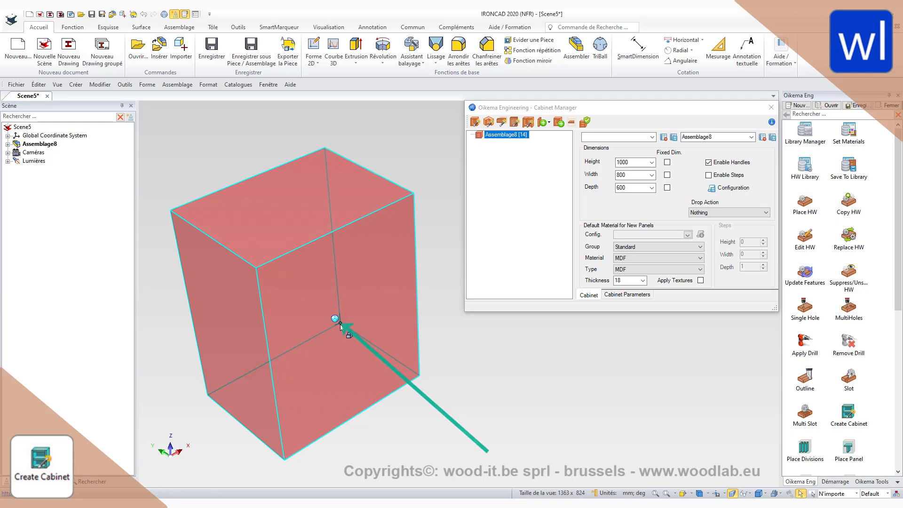
pyautogui.click(441, 367)
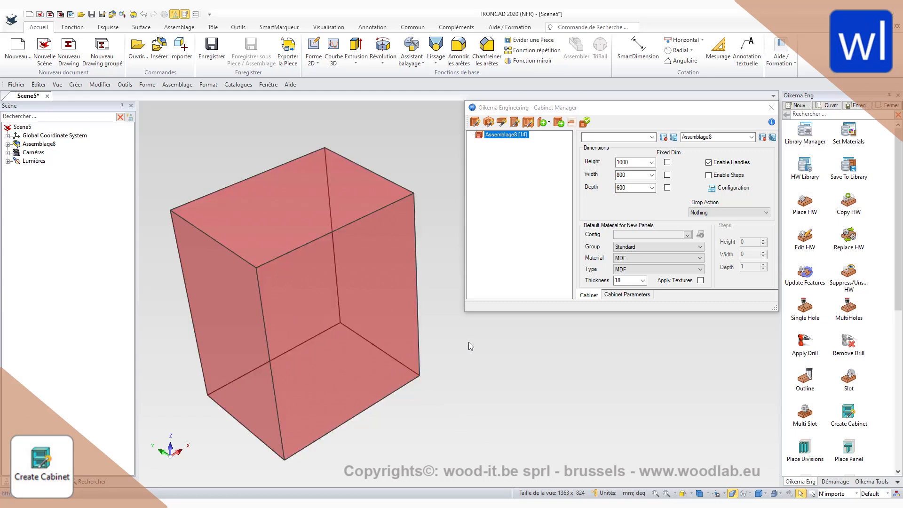
pyautogui.click(495, 283)
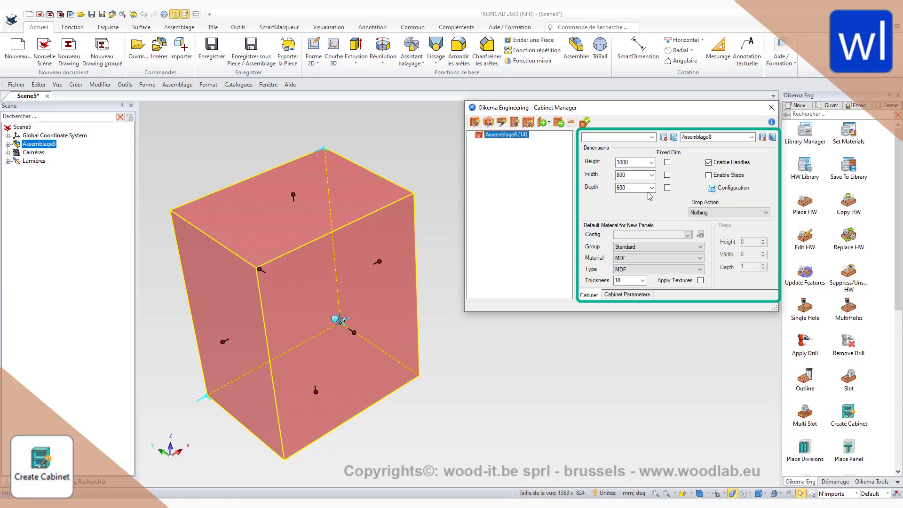
# Rename the cabinet as Cabi1 and review the saved list of cabinet names.
pyautogui.doubleClick(728, 136)
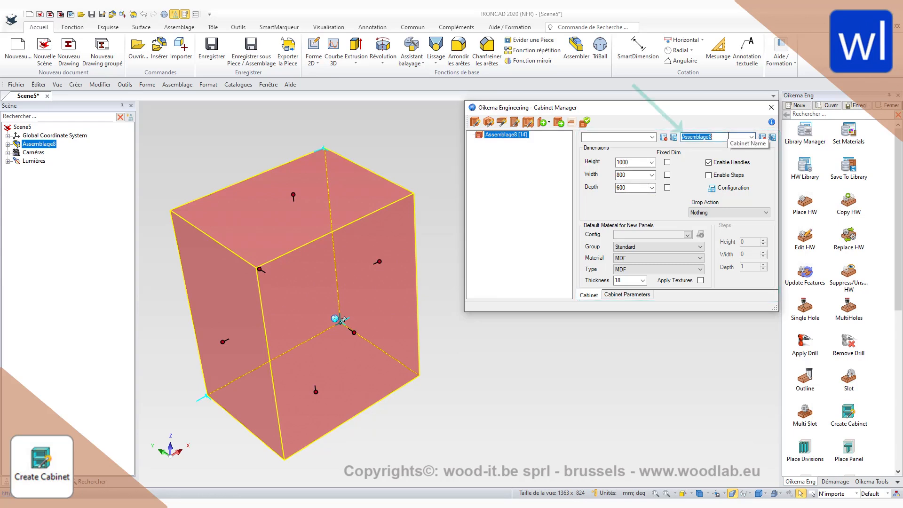
pyautogui.write('Cabi1')
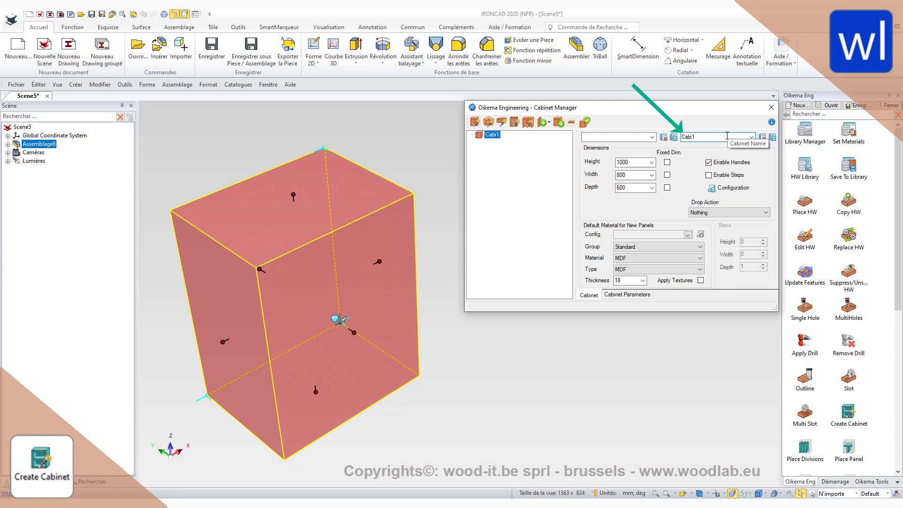
pyautogui.click(751, 137)
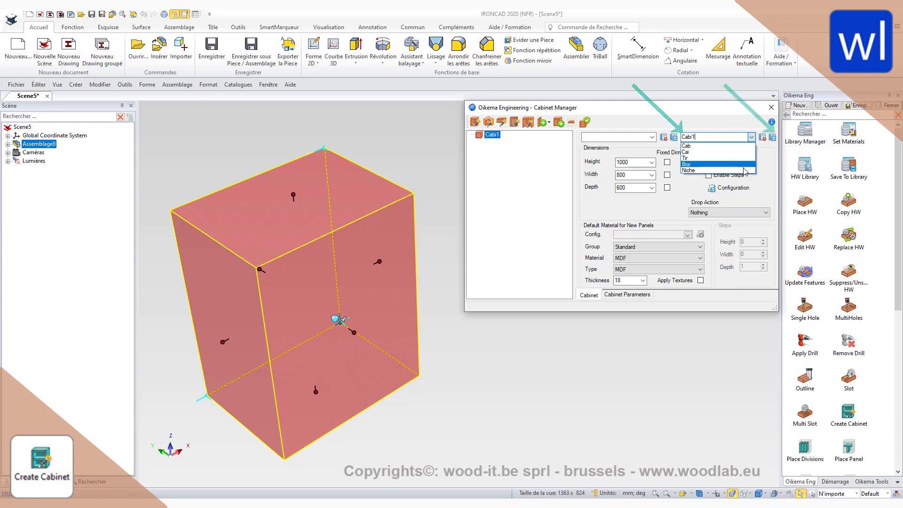
pyautogui.click(751, 137)
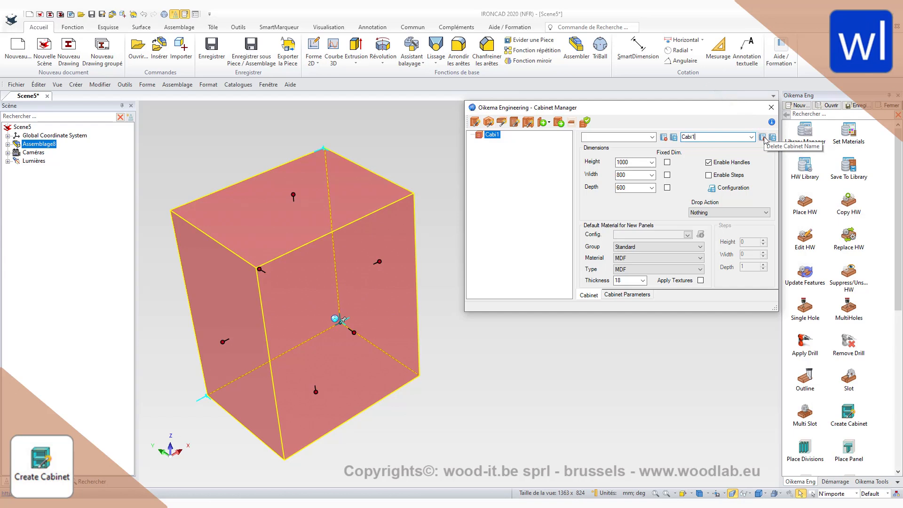
pyautogui.click(751, 137)
pyautogui.click(751, 138)
# Set the cabinet's height to 1500 mm.
pyautogui.doubleClick(637, 163)
pyautogui.write('1500')
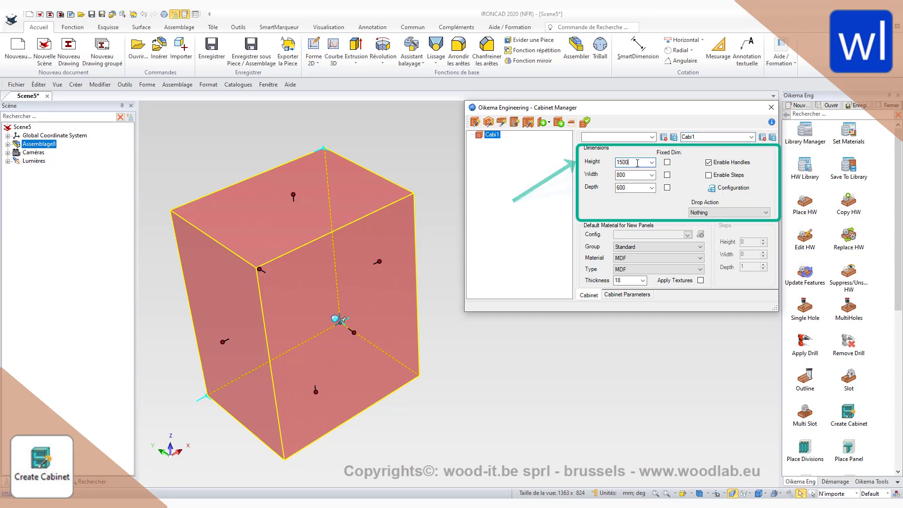
pyautogui.press('Return')
# Try turning the cabinet's sizing handles off and back on.
pyautogui.click(668, 175)
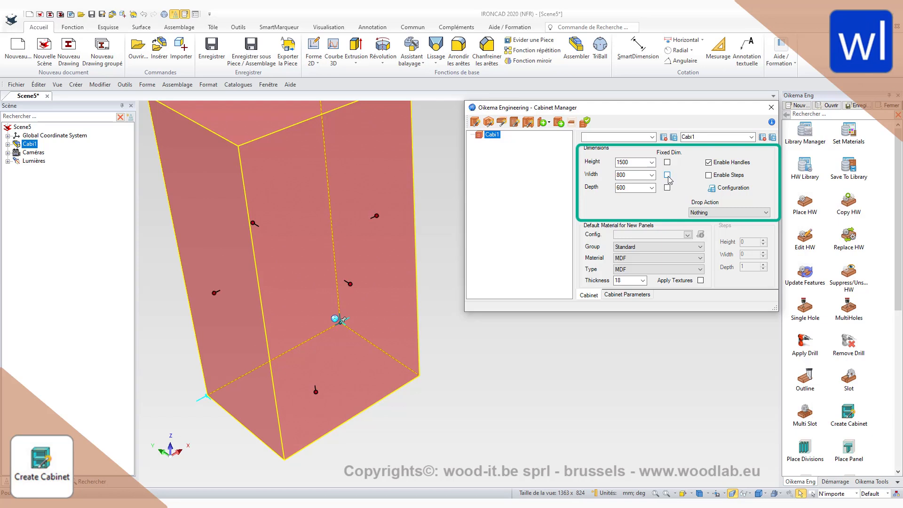
pyautogui.click(709, 163)
pyautogui.click(709, 163)
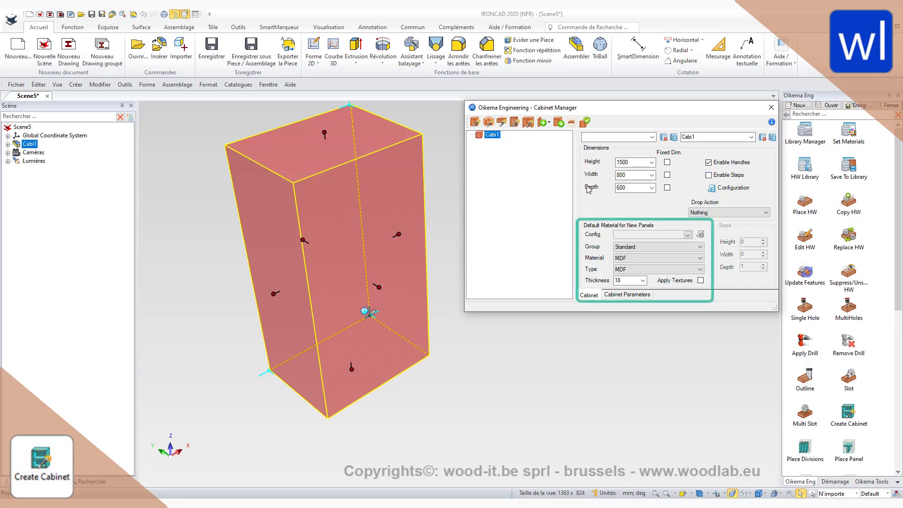
# Review the available groups and materials in the default material settings for new panels.
pyautogui.click(643, 248)
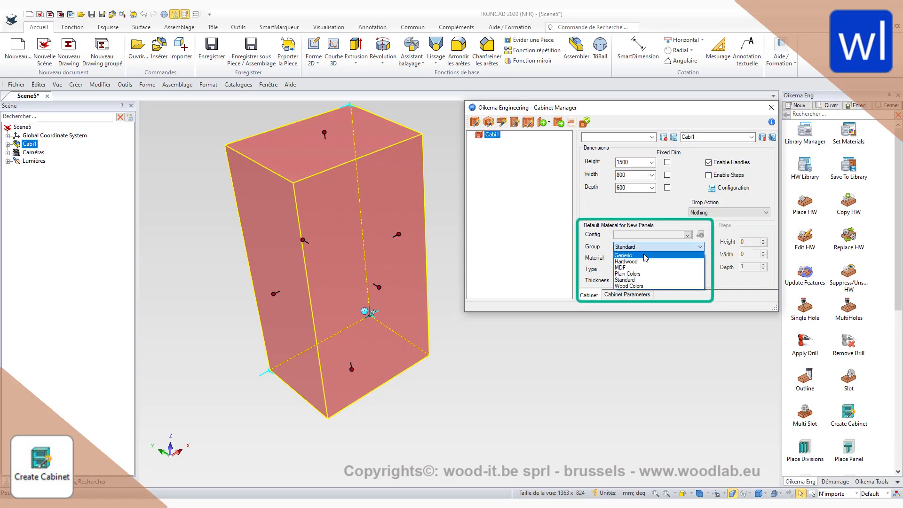
pyautogui.click(647, 247)
pyautogui.click(652, 262)
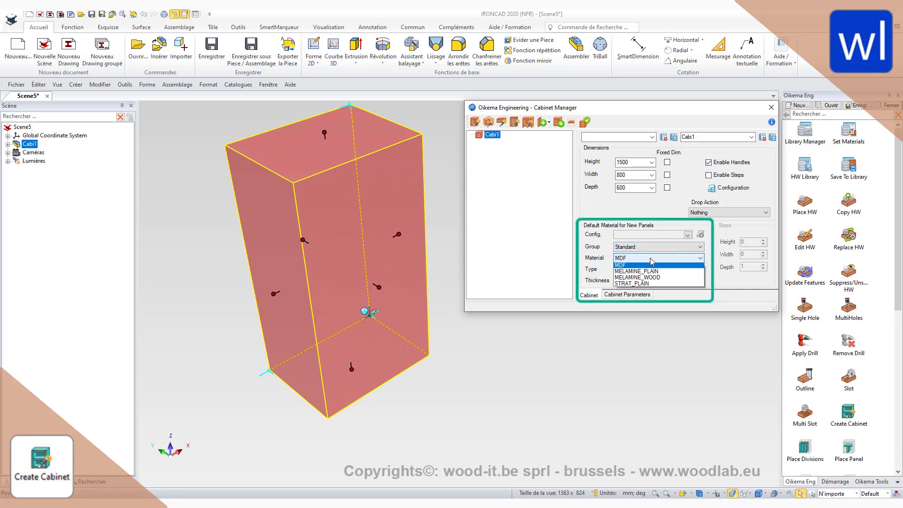
pyautogui.click(649, 272)
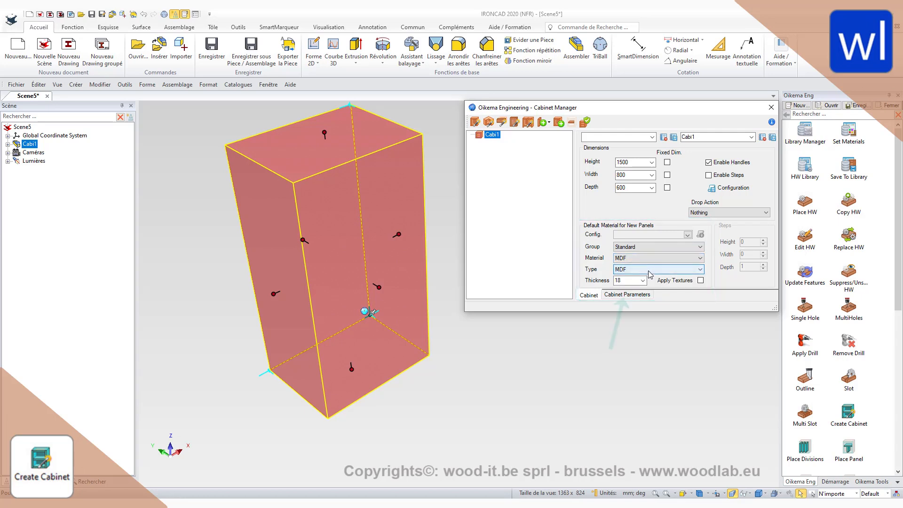
# Add a custom cabinet parameter named RedOs, and return to the cabinet's general settings.
pyautogui.click(632, 296)
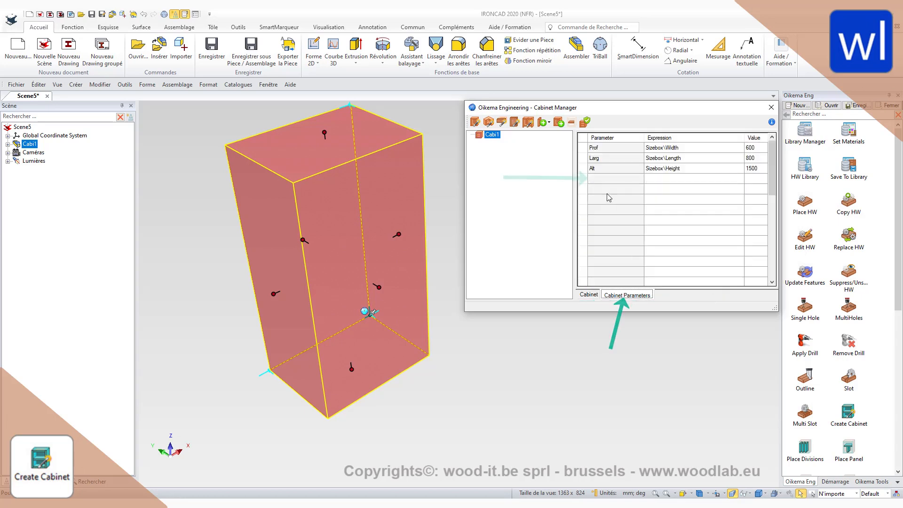
pyautogui.click(611, 178)
pyautogui.write('RedOs')
pyautogui.press('Return')
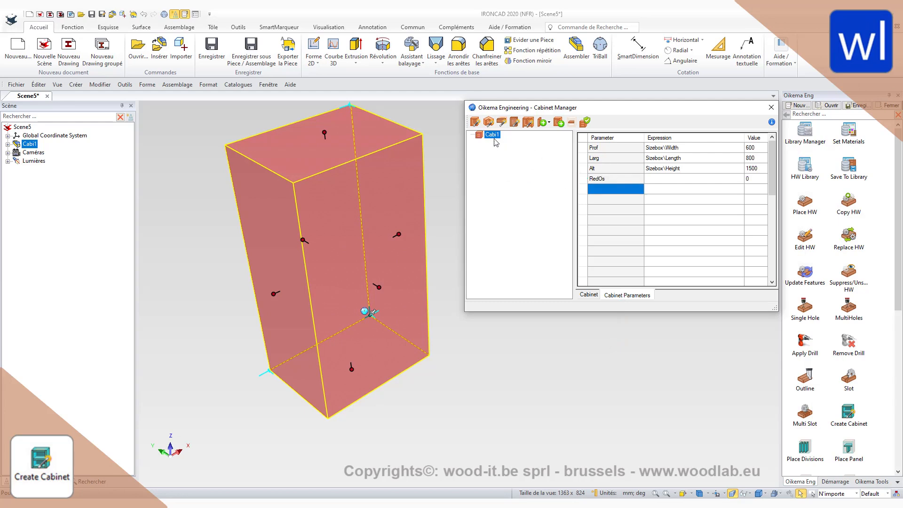
pyautogui.click(589, 294)
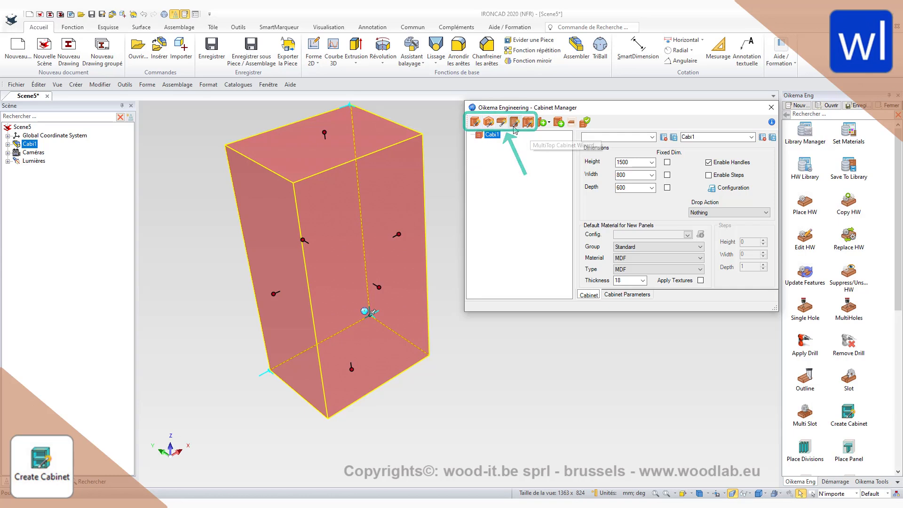
# Preview the standard, angular, door and MultiTop cabinet wizards, closing each without creating anything.
pyautogui.click(474, 123)
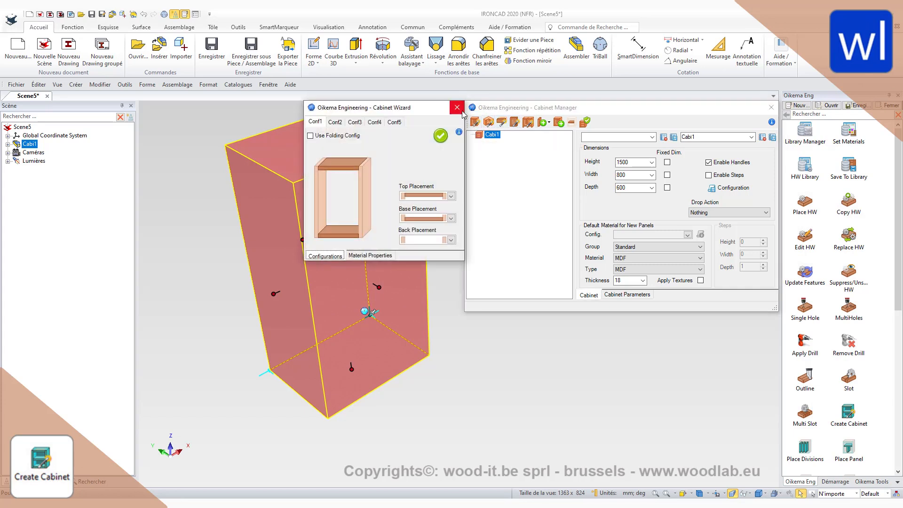
pyautogui.click(475, 123)
pyautogui.click(490, 123)
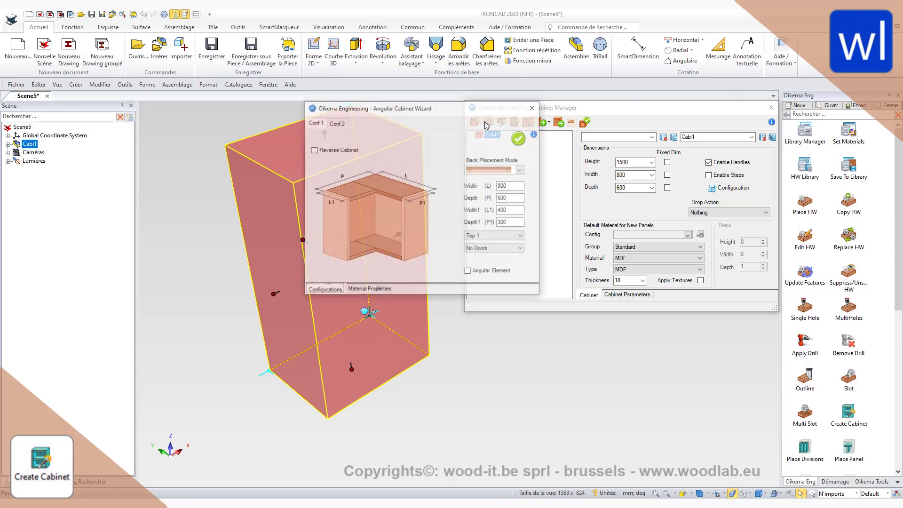
pyautogui.click(533, 109)
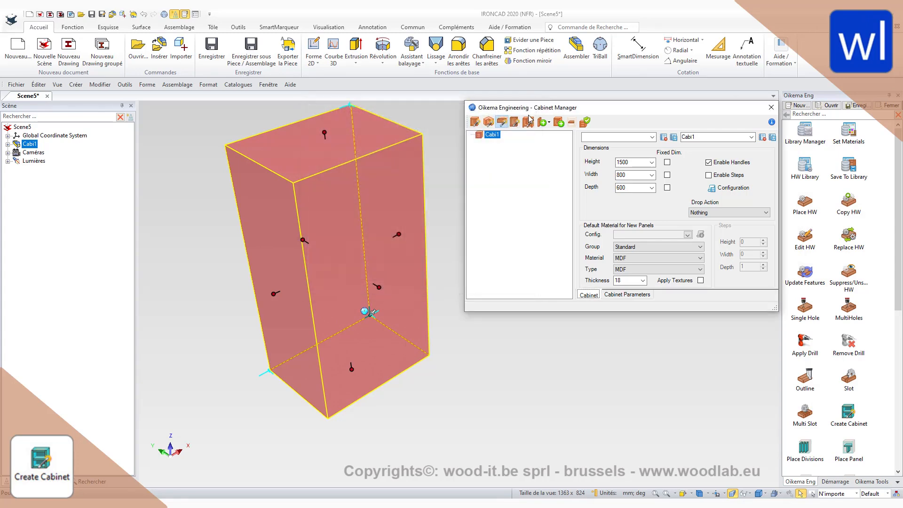
pyautogui.click(457, 108)
pyautogui.click(514, 124)
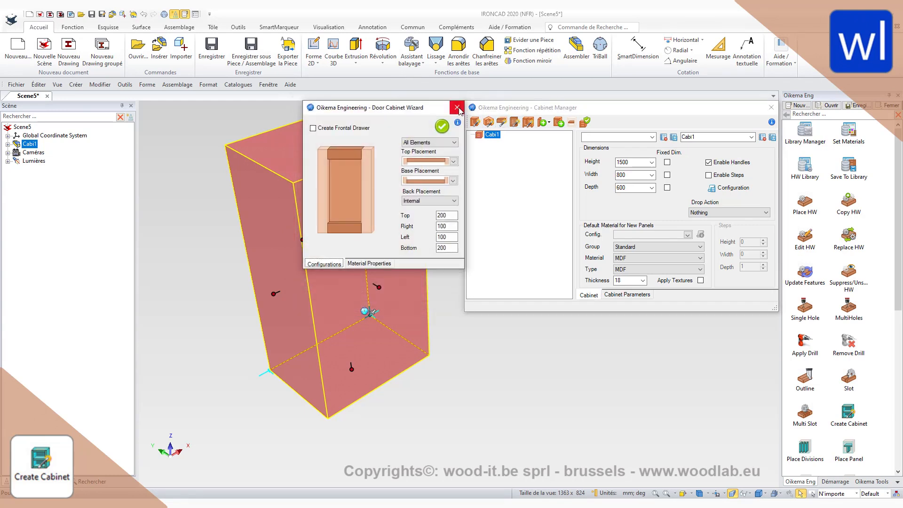
pyautogui.click(457, 108)
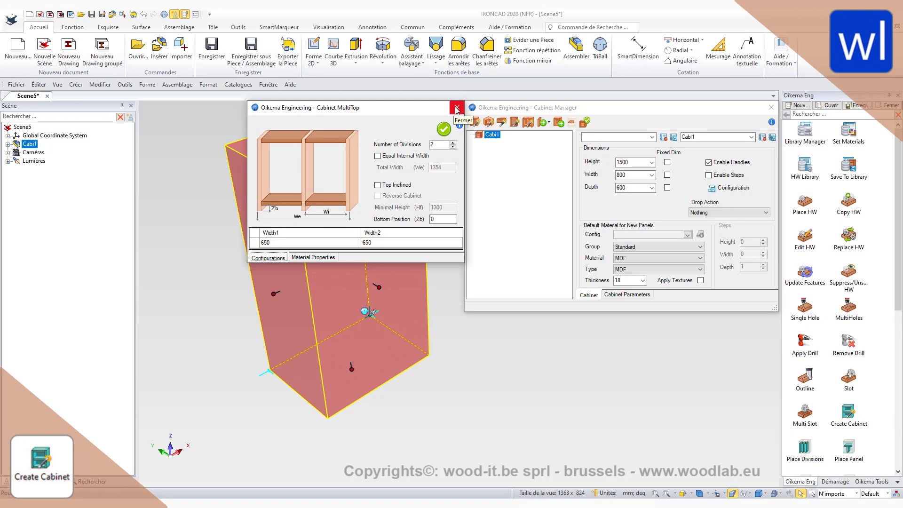
pyautogui.click(456, 108)
# Compare the Conf 1 and Conf 2 layouts in the Angular Cabinet Wizard, and close it.
pyautogui.click(489, 123)
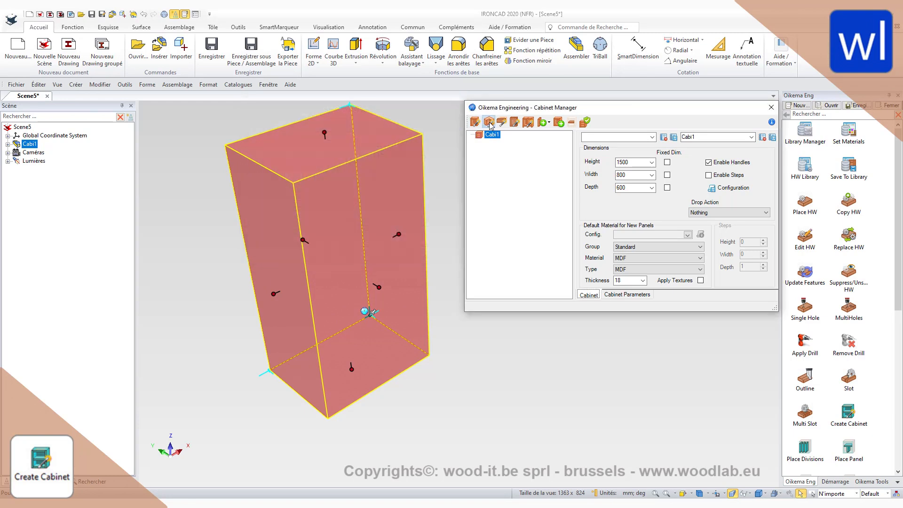
pyautogui.click(338, 123)
pyautogui.click(319, 123)
pyautogui.click(533, 108)
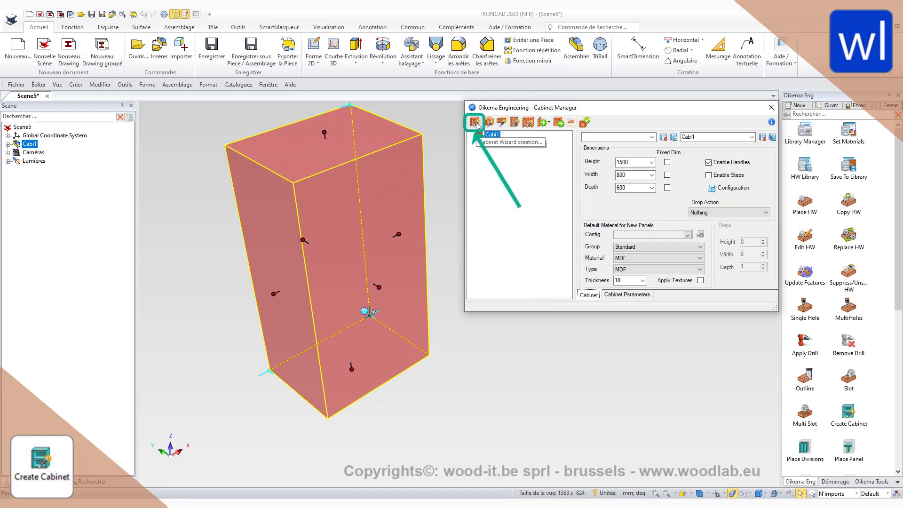
# Open the standard Cabinet Wizard and compare configurations Conf1 to Conf5, ending on Conf1.
pyautogui.click(476, 123)
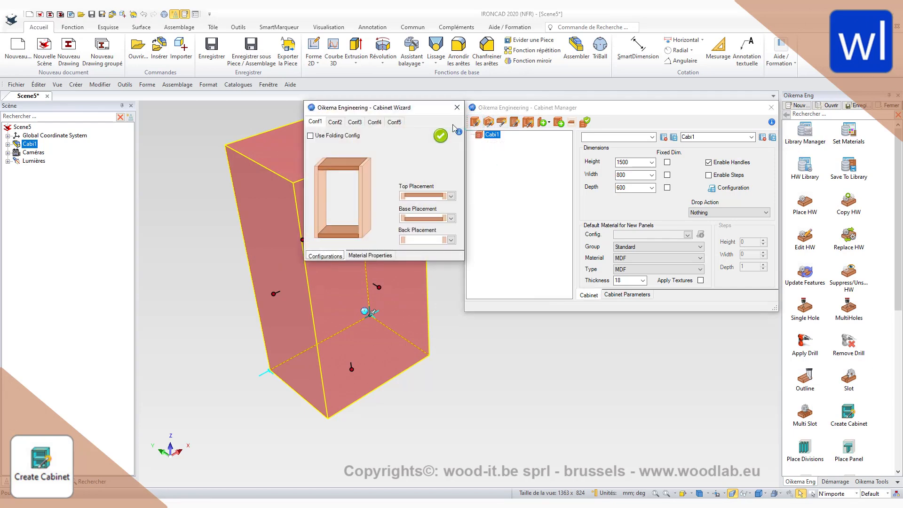
pyautogui.click(392, 124)
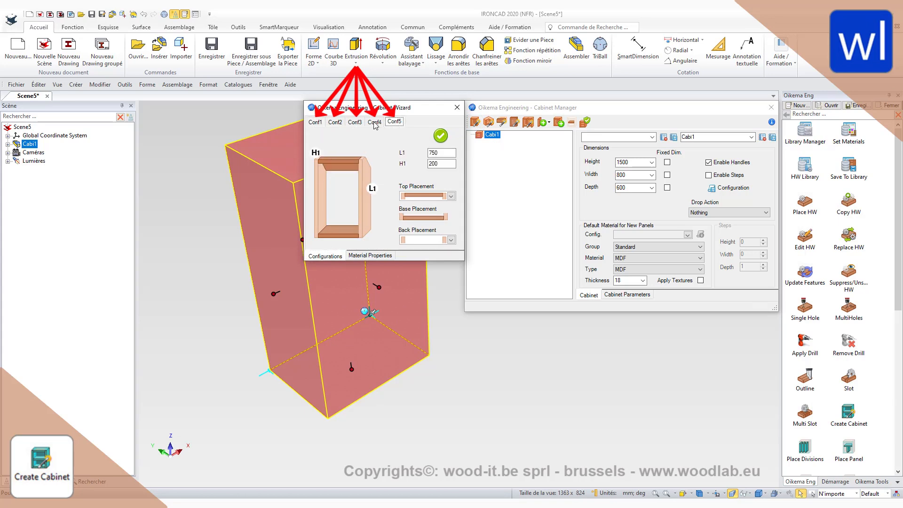
pyautogui.click(375, 125)
pyautogui.click(355, 124)
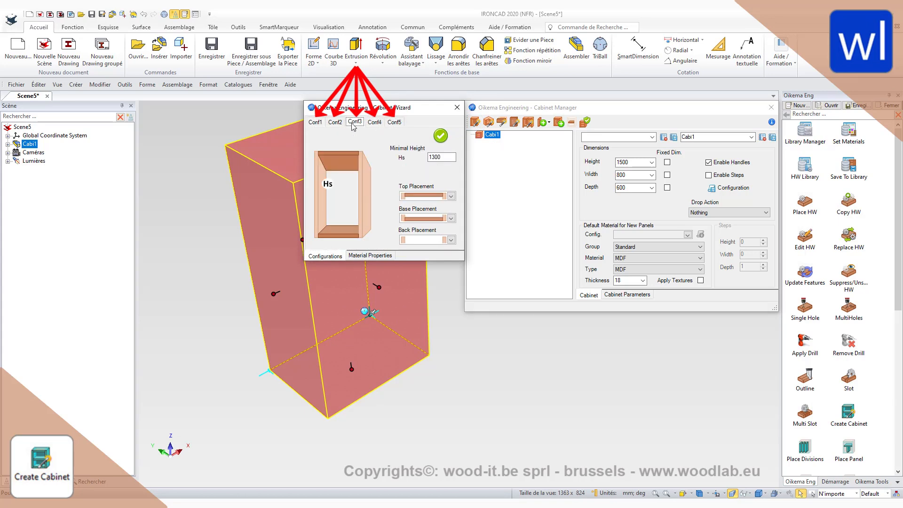
pyautogui.click(340, 124)
pyautogui.click(321, 123)
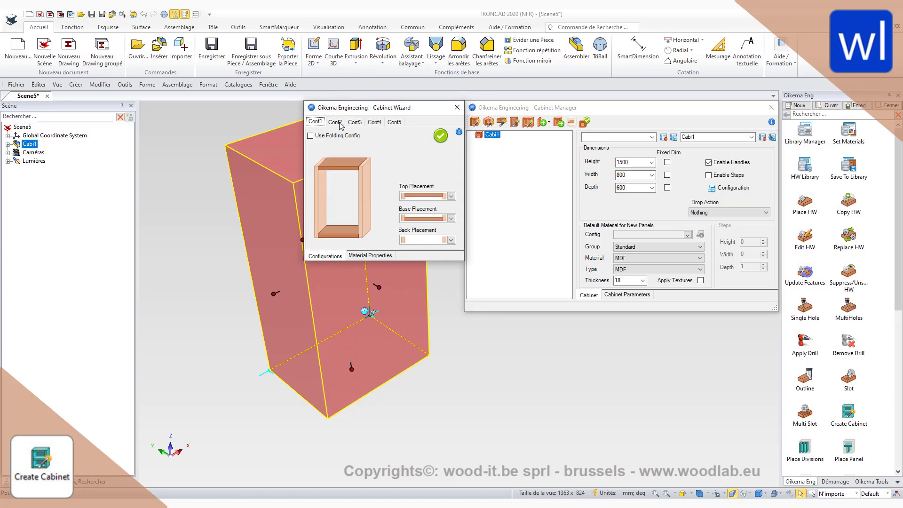
pyautogui.click(394, 123)
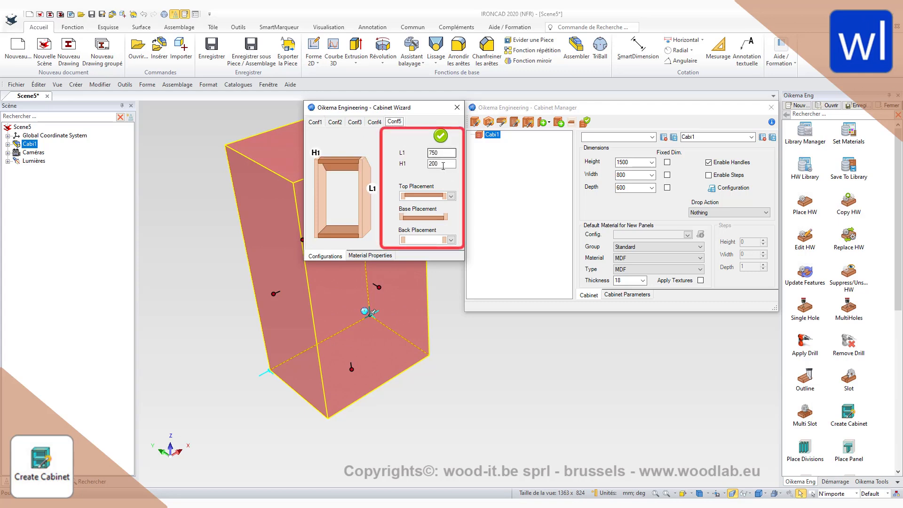
pyautogui.click(316, 123)
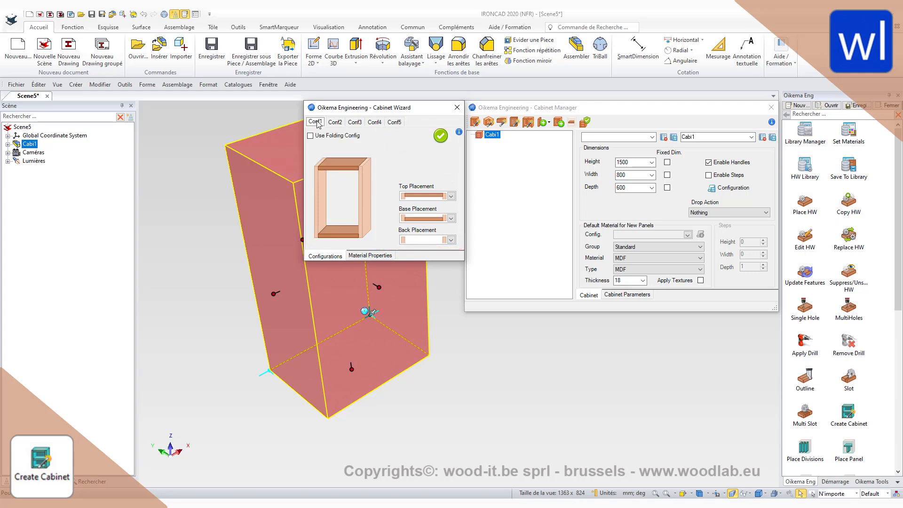
# In Conf1, choose the top placement covering the side panels, the mitred base placement, and the inset back placement.
pyautogui.click(451, 196)
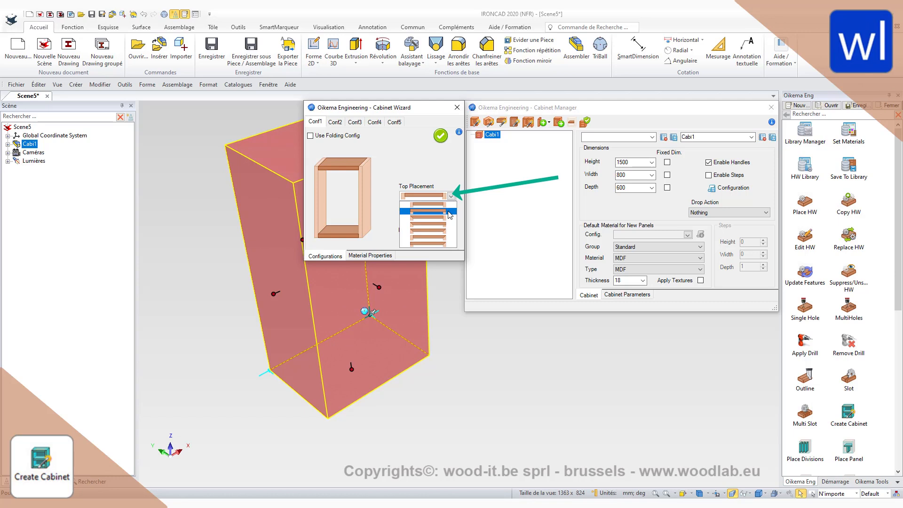
pyautogui.click(450, 212)
pyautogui.click(451, 218)
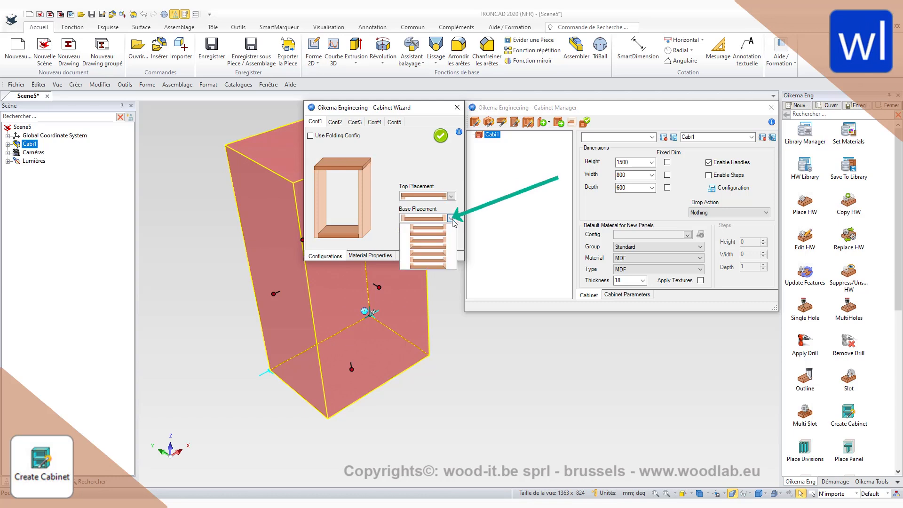
pyautogui.click(452, 254)
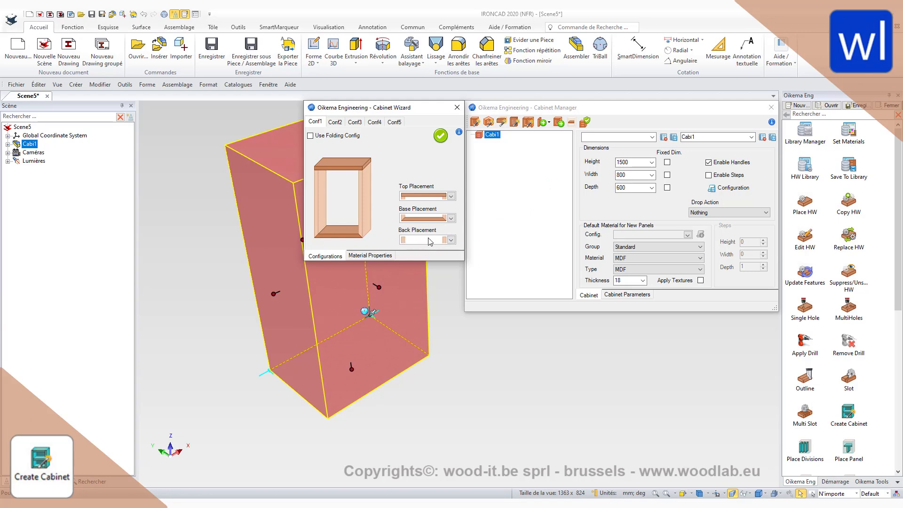
pyautogui.click(451, 240)
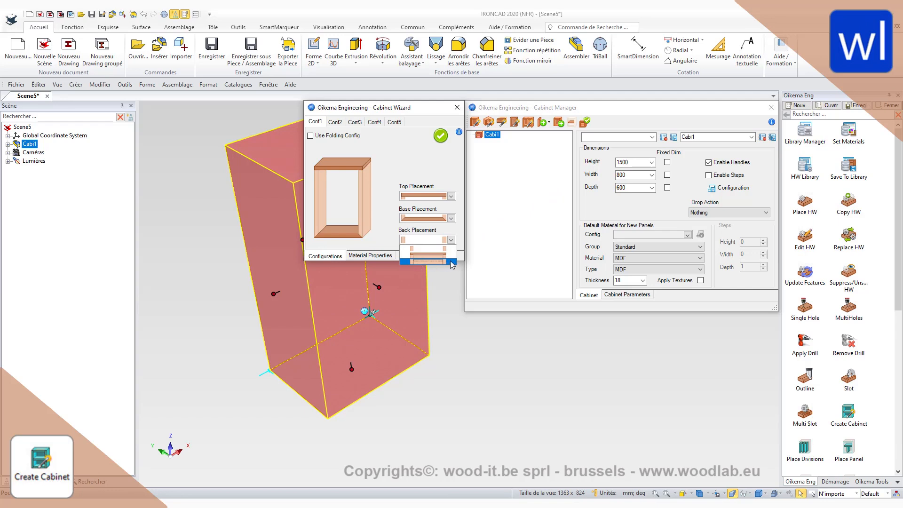
pyautogui.click(451, 262)
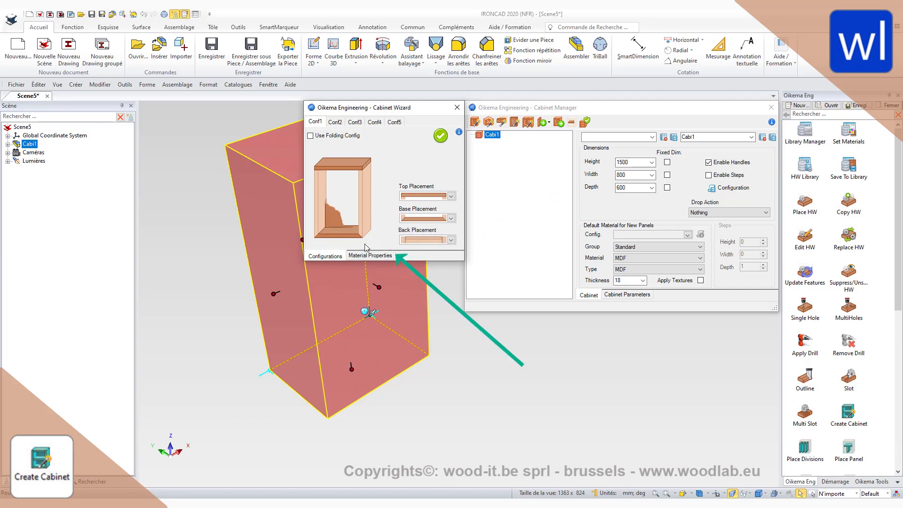
# Set the Back panel's thickness to 8 in the wizard's material properties.
pyautogui.click(375, 256)
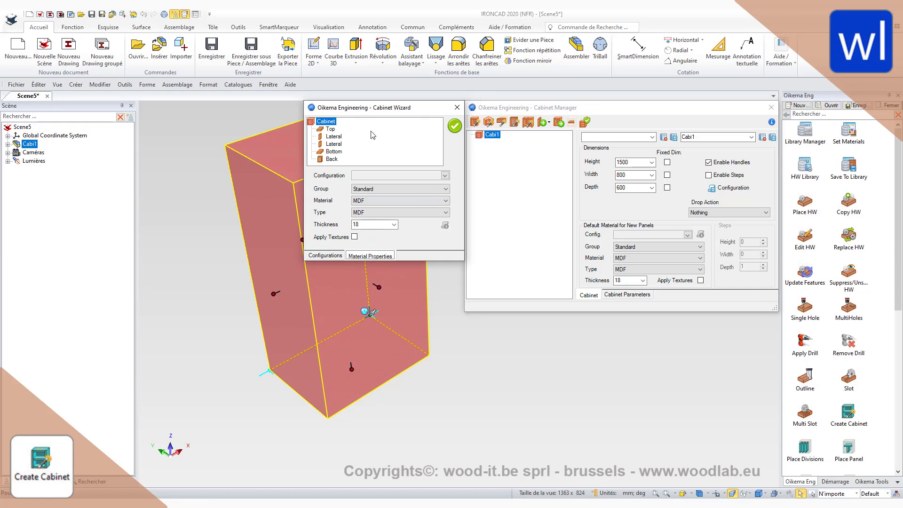
pyautogui.click(332, 160)
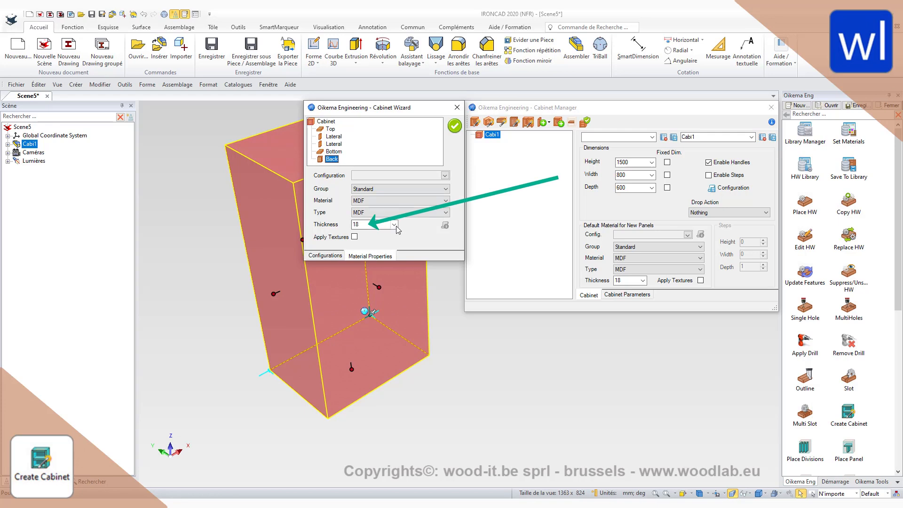
pyautogui.click(395, 225)
pyautogui.click(387, 249)
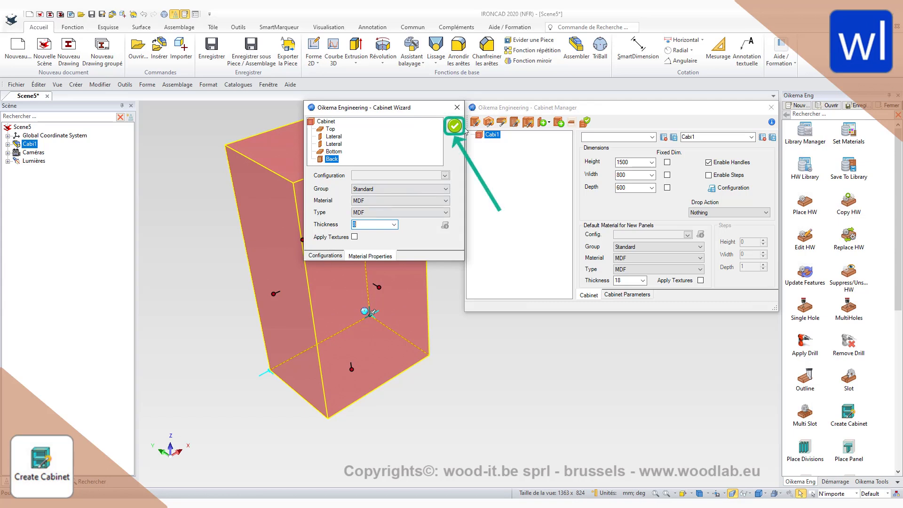
# Confirm the material properties and generate the cabinet's panels from the Conf1 configuration.
pyautogui.click(455, 126)
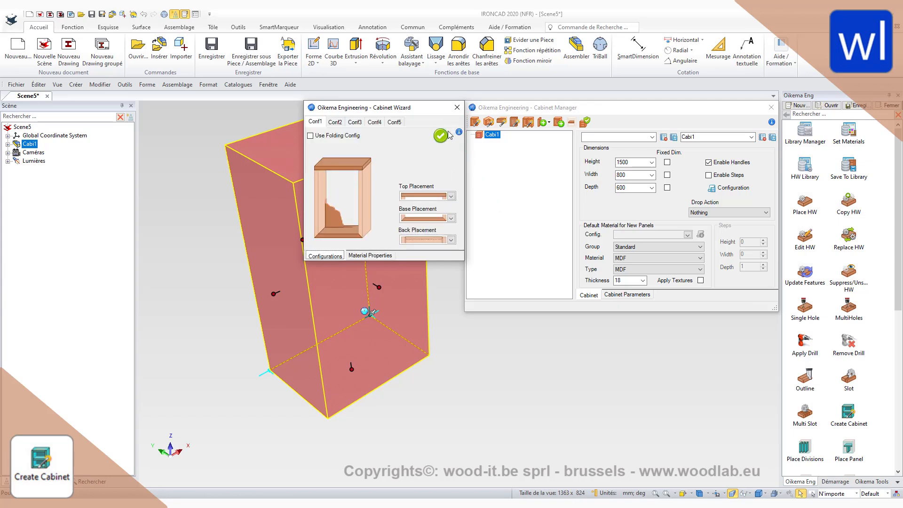
pyautogui.click(441, 137)
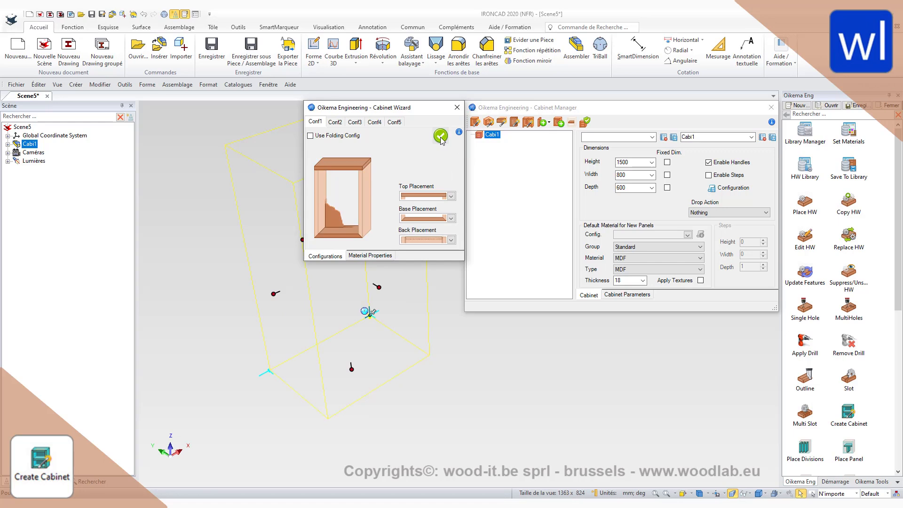
pyautogui.click(440, 137)
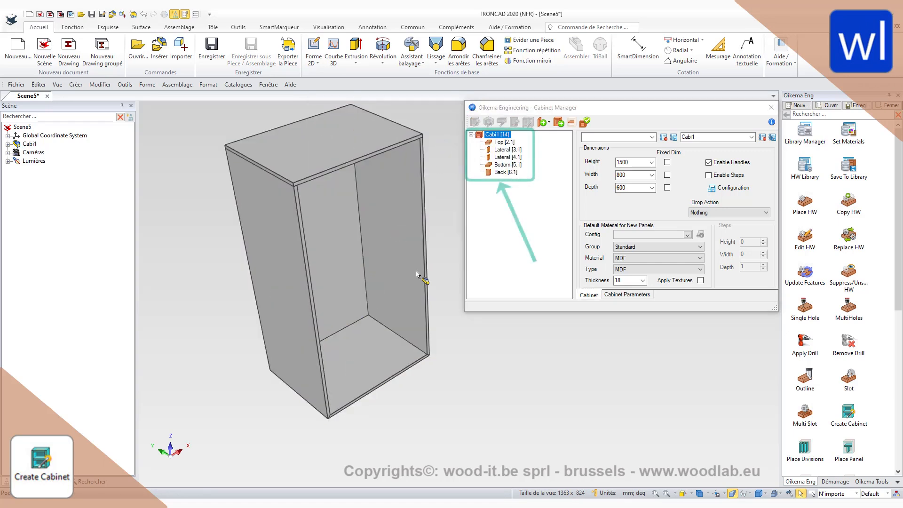
# Inspect the properties of the generated Top, Lateral, Bottom and Back panels in the Cabinet Manager.
pyautogui.click(502, 142)
pyautogui.click(505, 157)
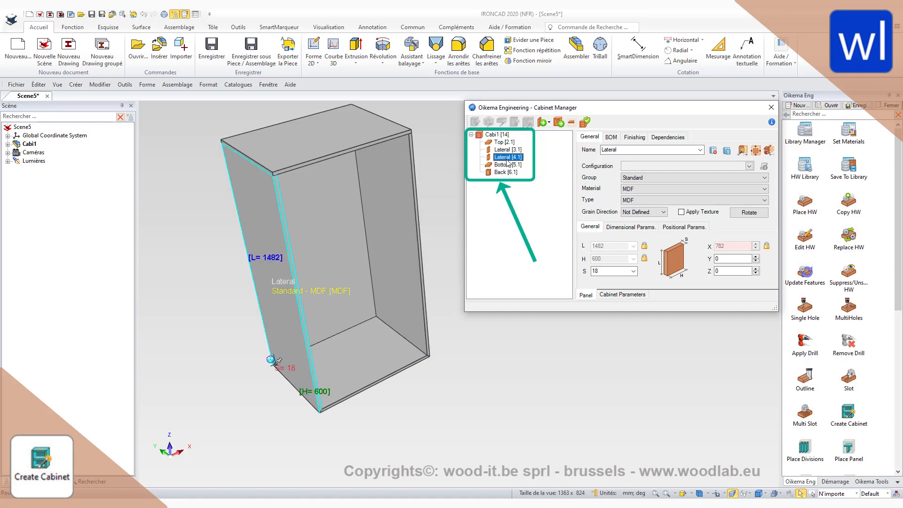
pyautogui.click(502, 165)
pyautogui.click(505, 173)
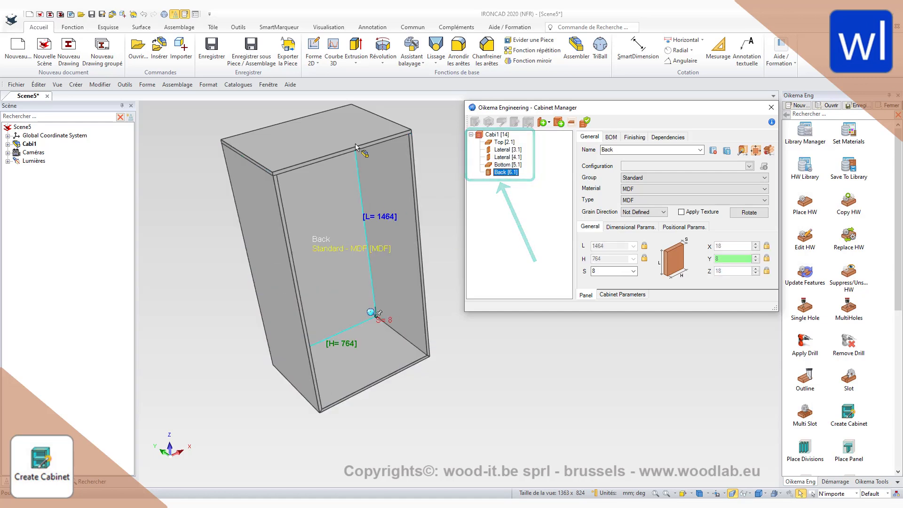
# View the cabinet straight from the front with perspective turned off.
pyautogui.scroll(1, 360, 185)
pyautogui.scroll(1, 360, 185)
pyautogui.click(683, 493)
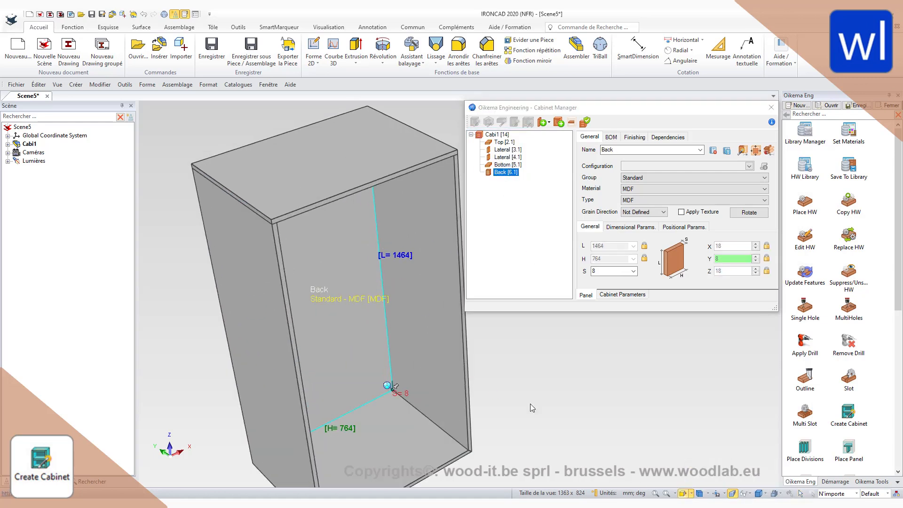
pyautogui.keyDown('shift'); pyautogui.moveTo(512, 385); pyautogui.dragTo(270, 208, button='middle'); pyautogui.keyUp('shift')
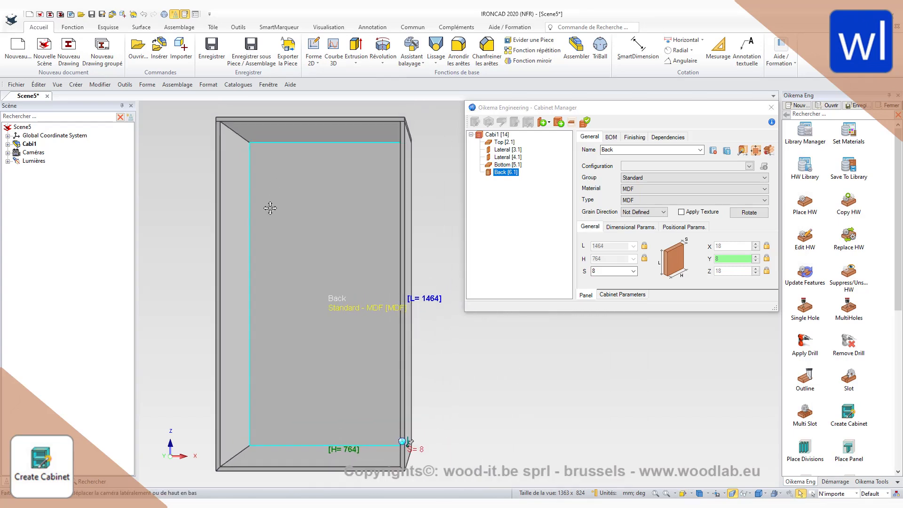
pyautogui.click(455, 347)
pyautogui.click(734, 494)
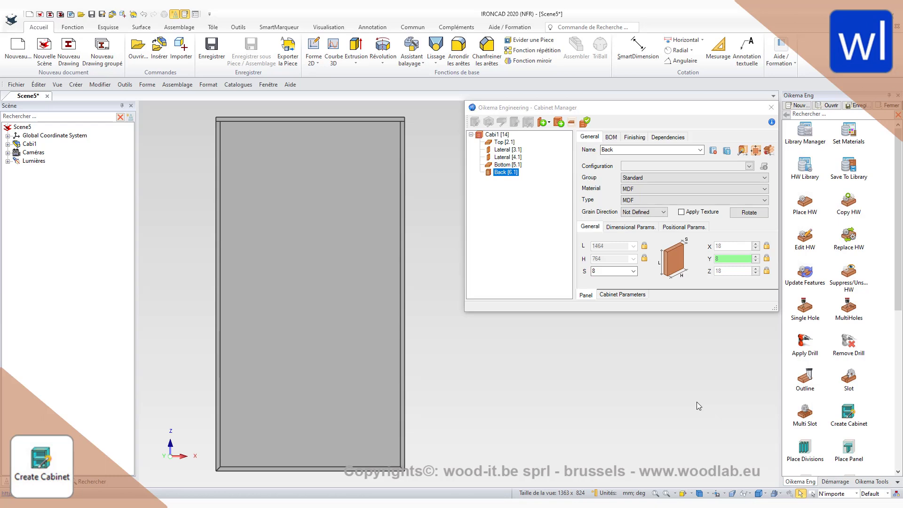
# Close the Cabinet Manager, select Cabi1 in the scene and stretch its width outward.
pyautogui.click(771, 108)
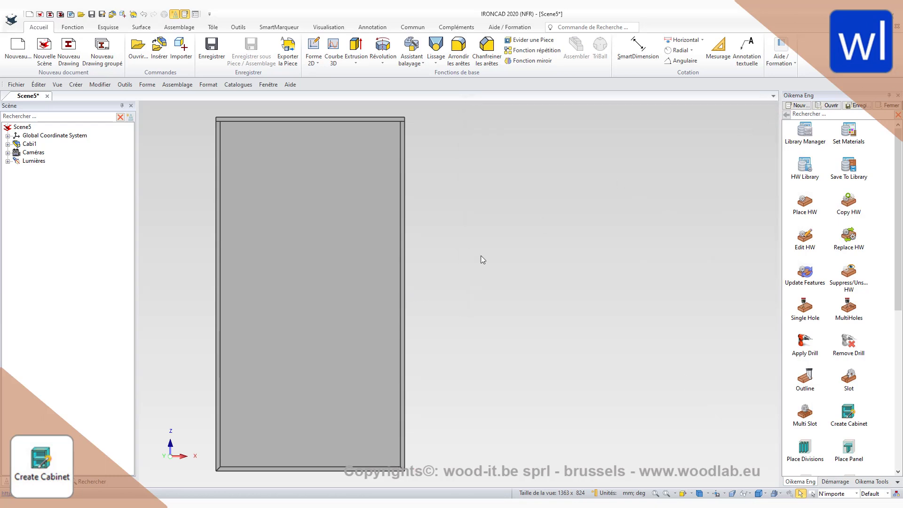
pyautogui.click(400, 271)
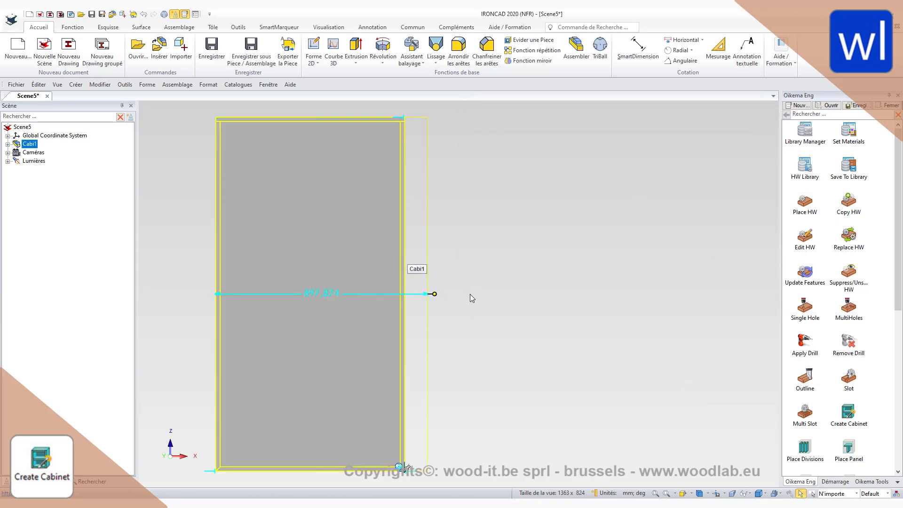